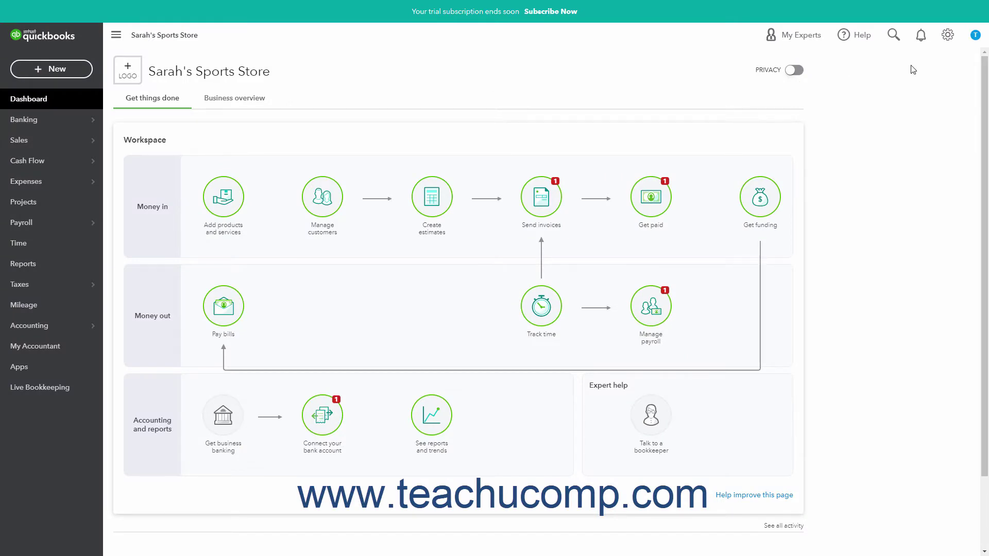
# Go to the Products and Services list and start a new product or service
pyautogui.click(948, 36)
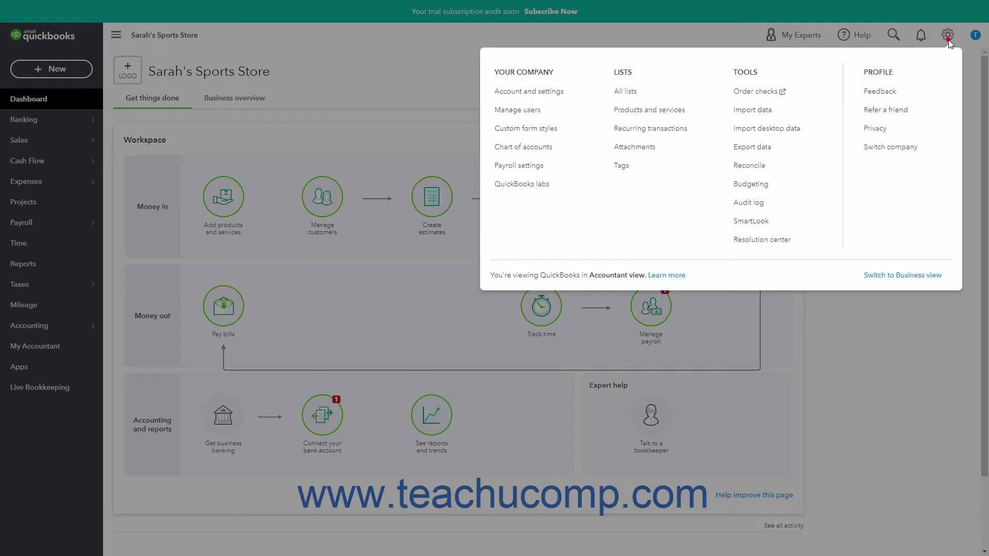
pyautogui.click(673, 113)
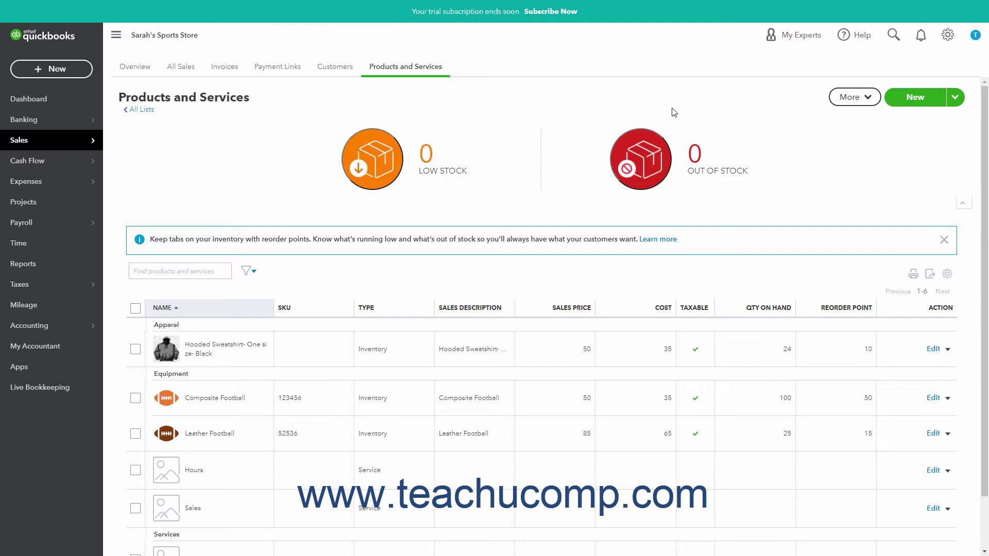
pyautogui.click(915, 99)
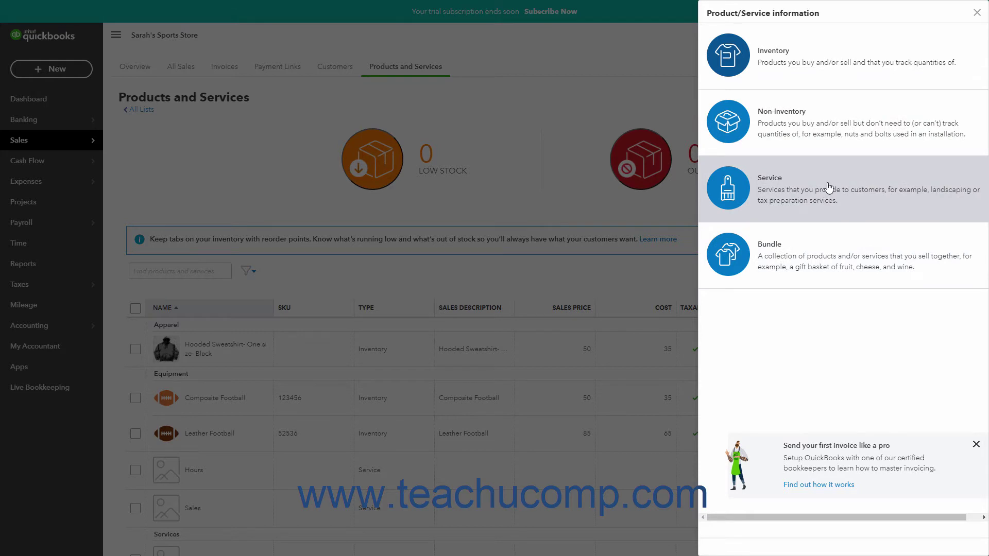
# Create a Non-inventory item named 'Custom Sports Trophy'
pyautogui.click(829, 143)
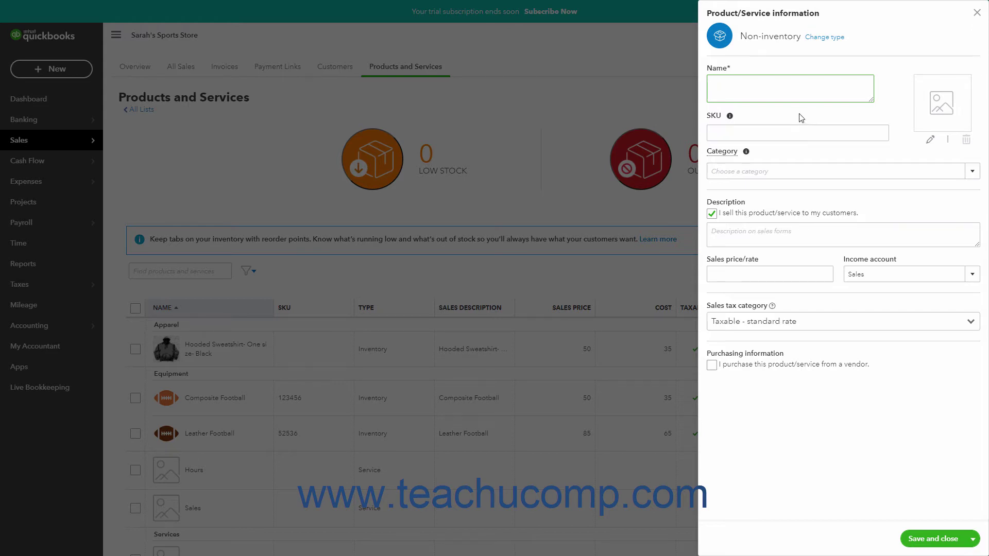
pyautogui.write('Custom Sports Trophy')
pyautogui.click(793, 138)
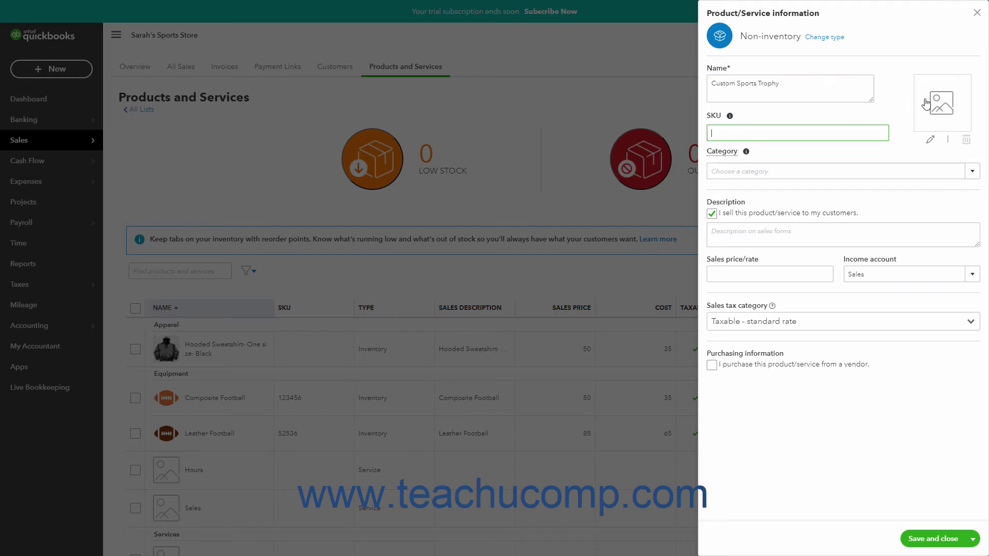
# Attach Trophy.png as the picture for the Custom Sports Trophy item
pyautogui.click(929, 140)
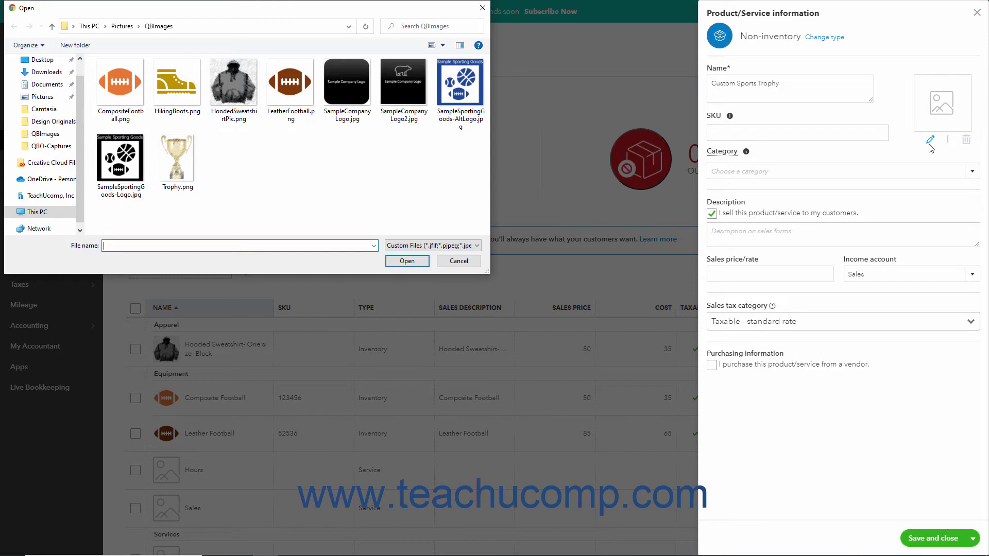
pyautogui.click(183, 158)
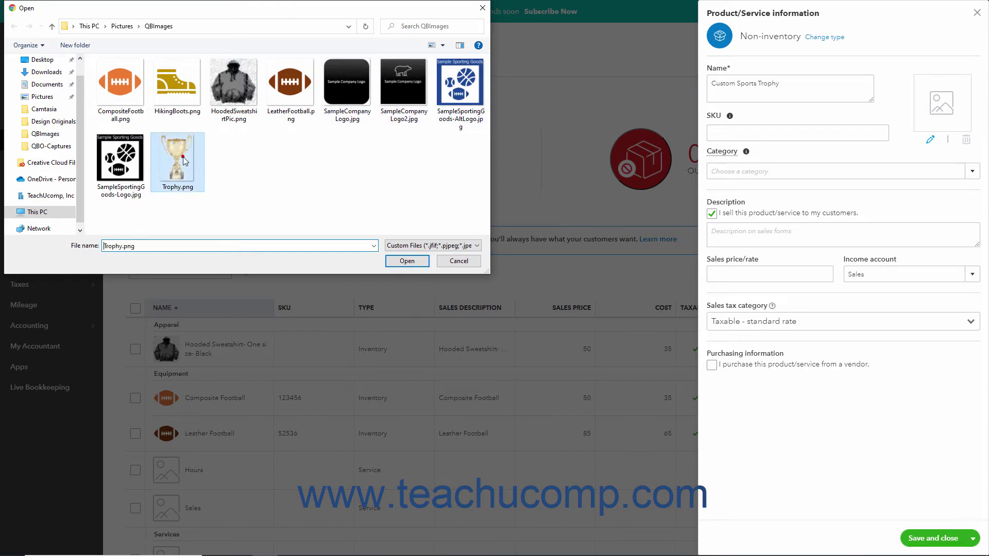
pyautogui.click(392, 262)
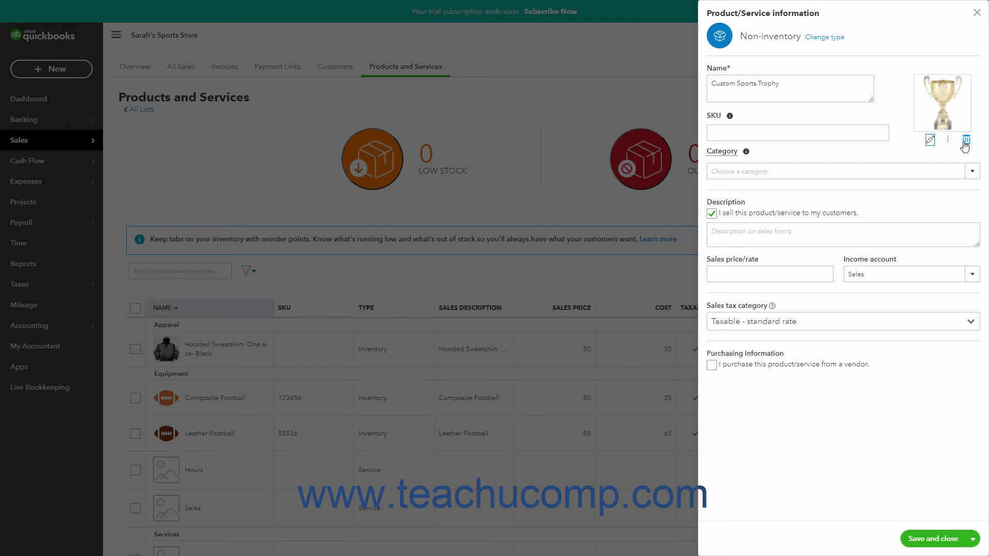
pyautogui.click(971, 172)
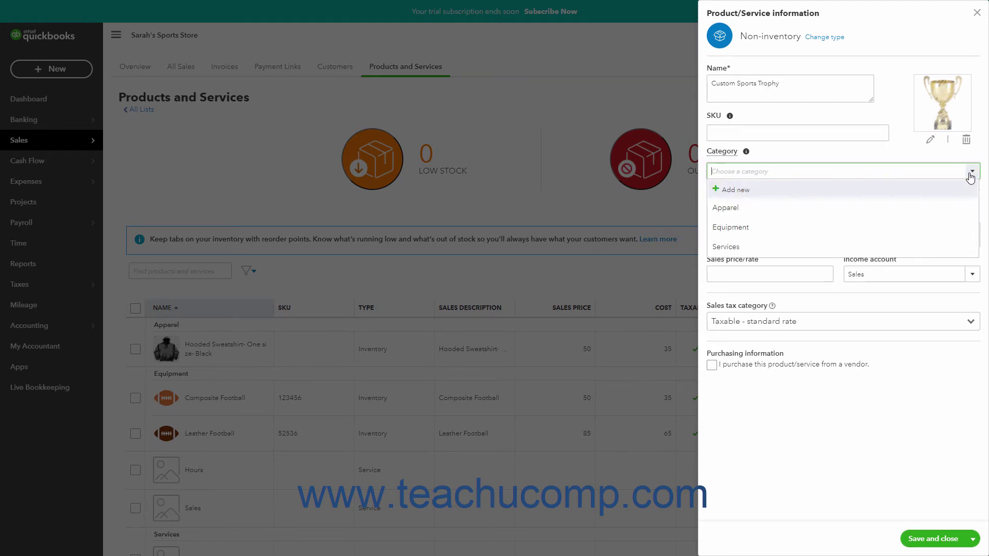
pyautogui.click(747, 197)
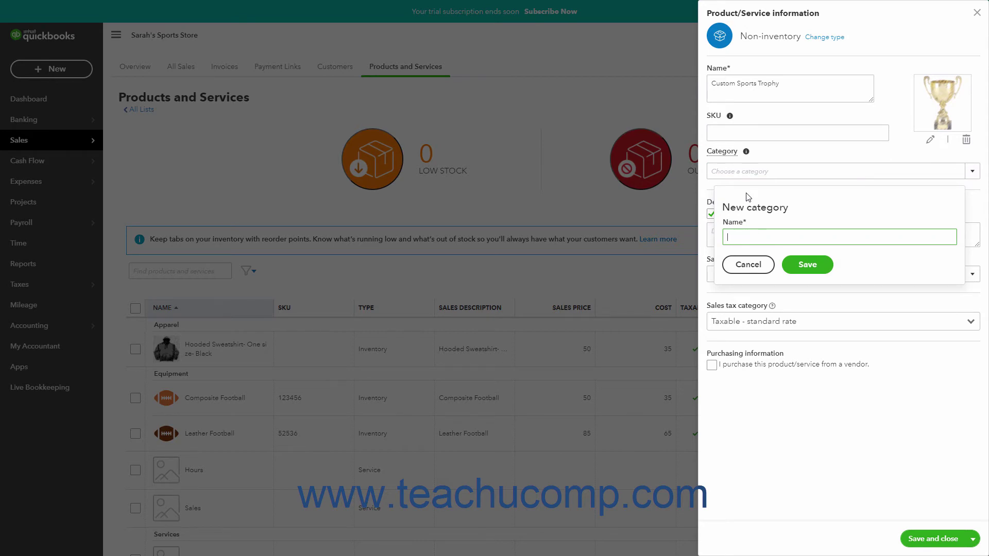
pyautogui.click(761, 265)
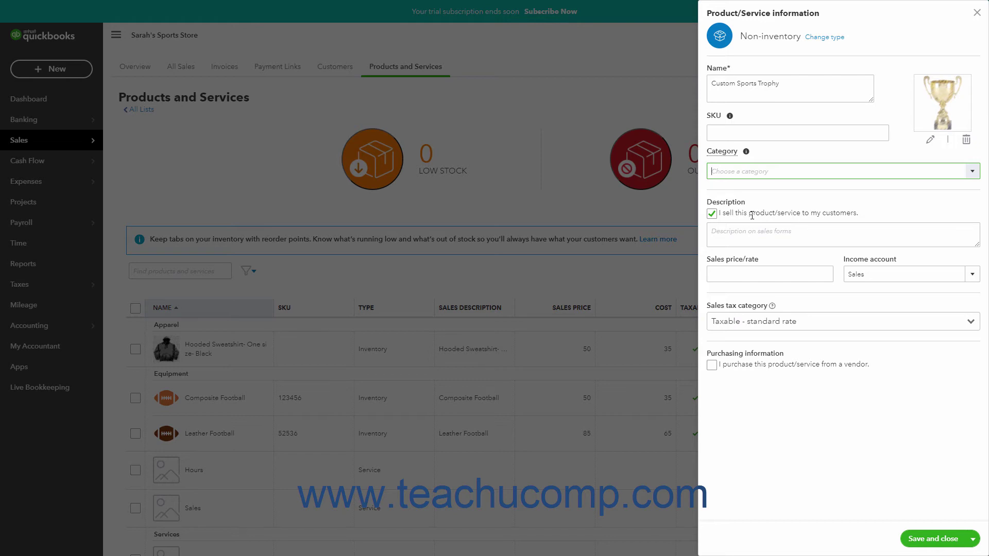
# Enter sales description 'Custom sports trophy', keep Sales as income account, and list tax categories
pyautogui.click(752, 230)
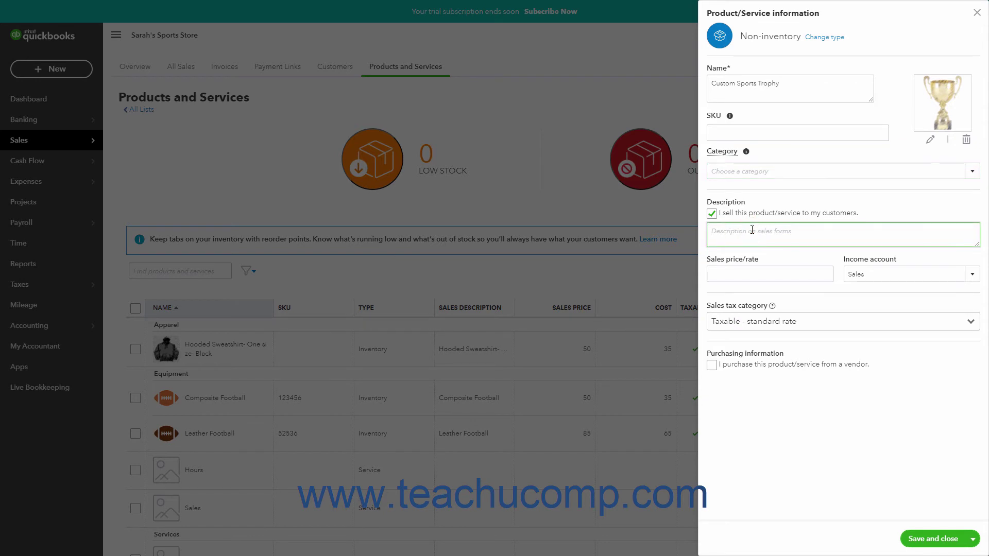
pyautogui.write('Custom sports trophy')
pyautogui.click(763, 278)
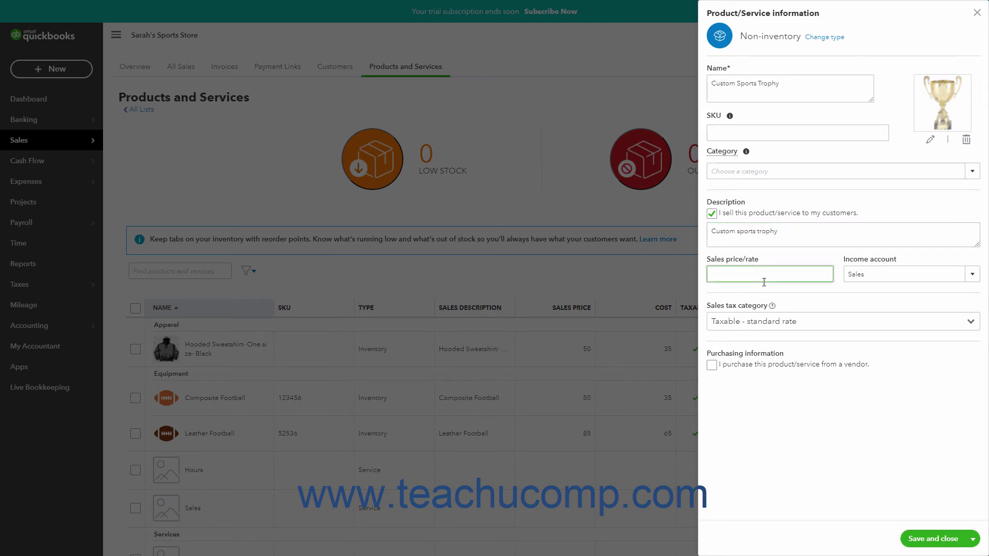
pyautogui.click(971, 278)
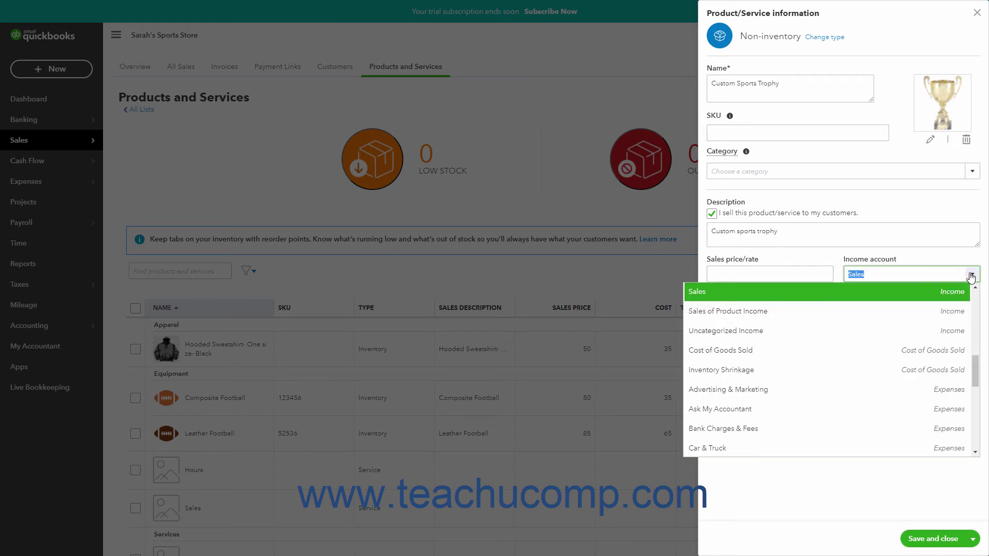
pyautogui.click(953, 295)
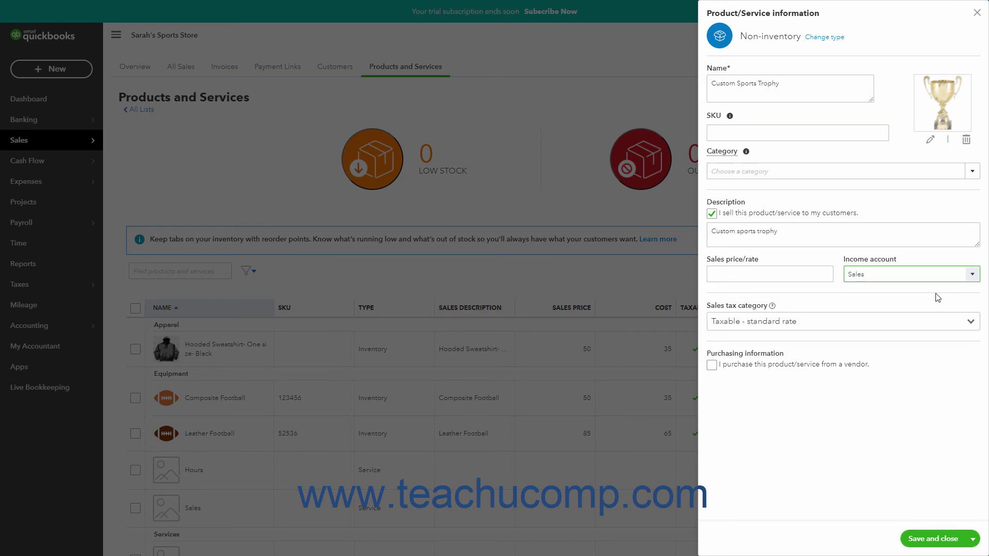
pyautogui.click(972, 325)
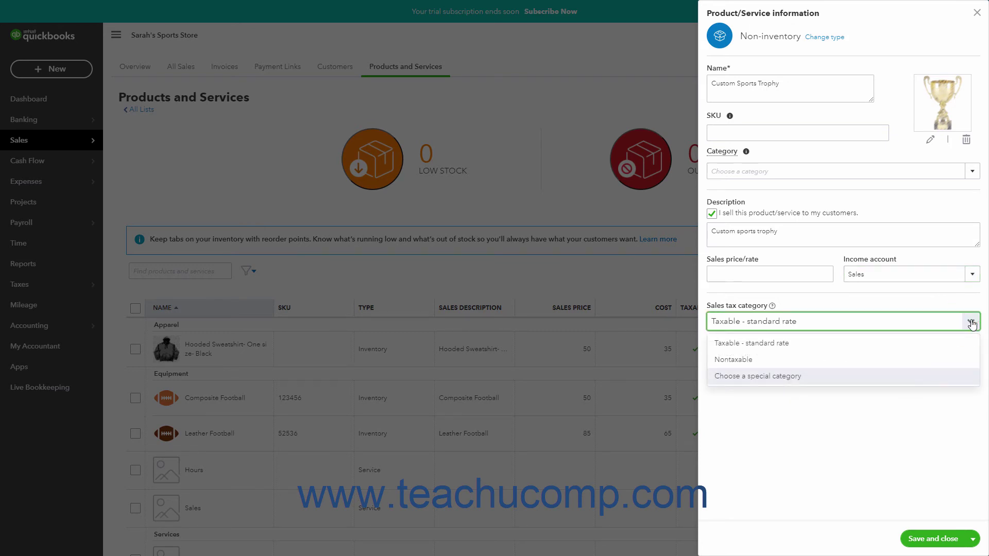
# Review the Professional goods & services > Business events > Registration categories, keeping Taxable - standard rate
pyautogui.click(815, 381)
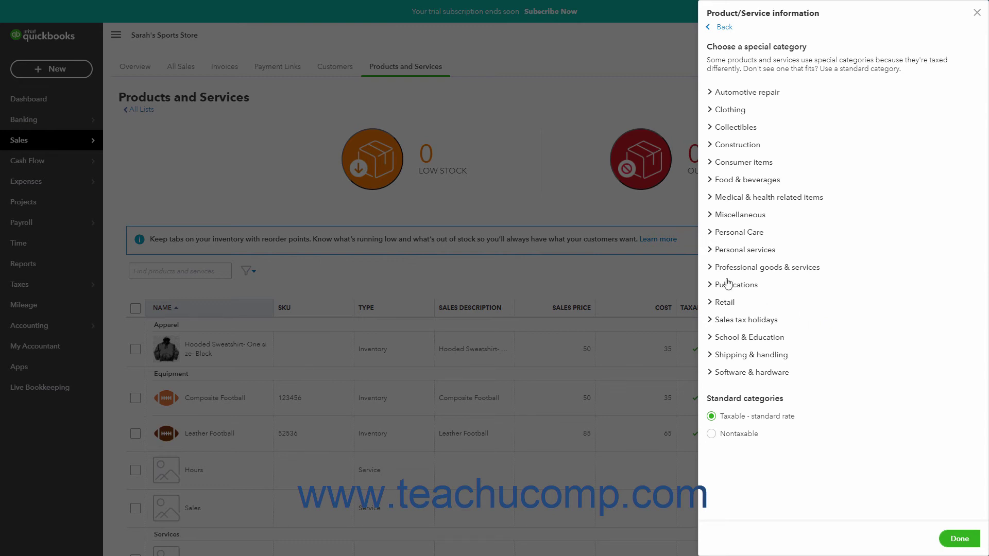
pyautogui.click(710, 268)
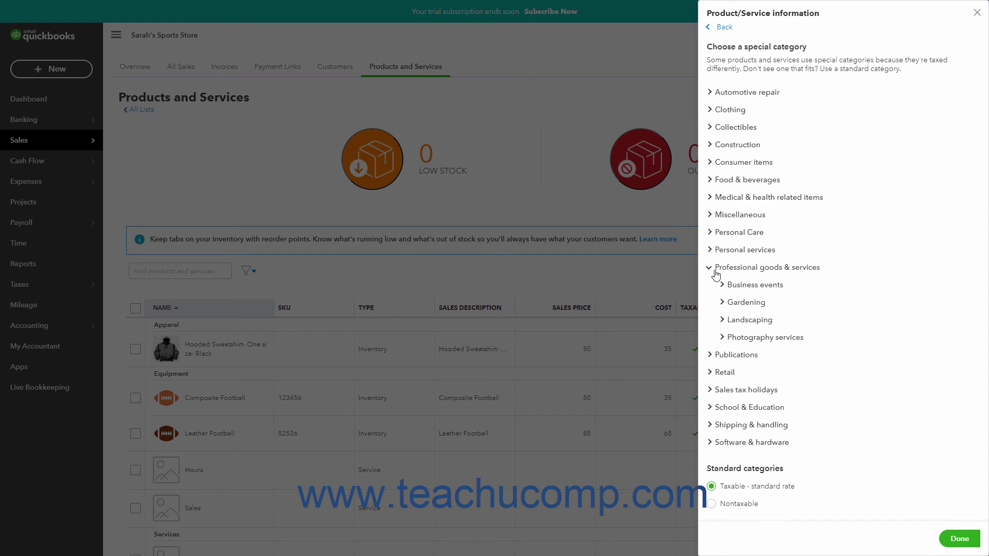
pyautogui.click(722, 286)
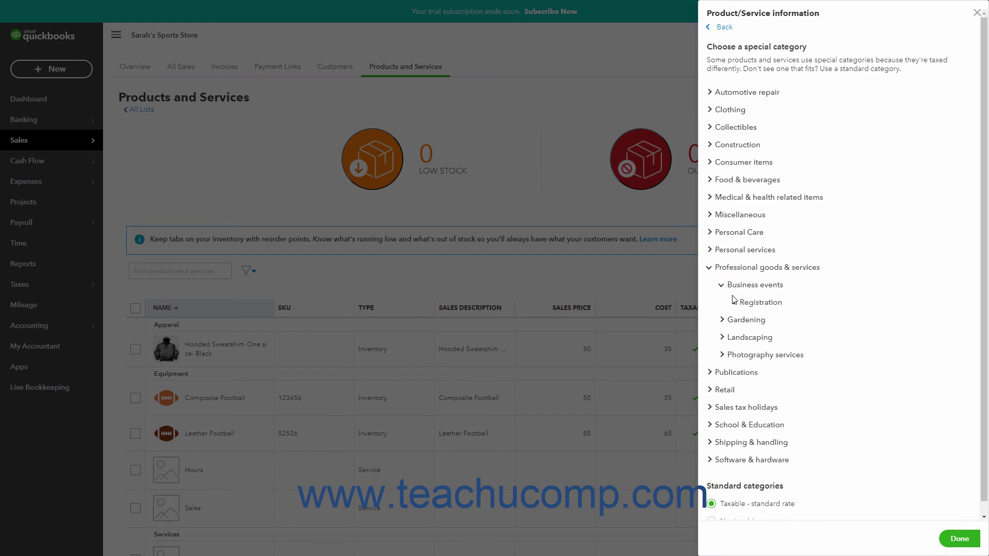
pyautogui.click(735, 303)
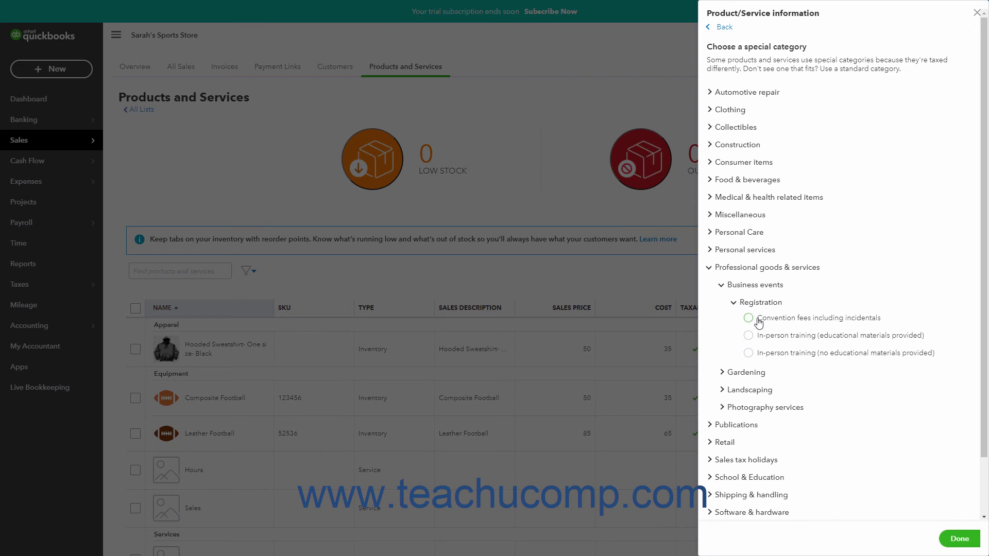
pyautogui.scroll(-3, 843, 397)
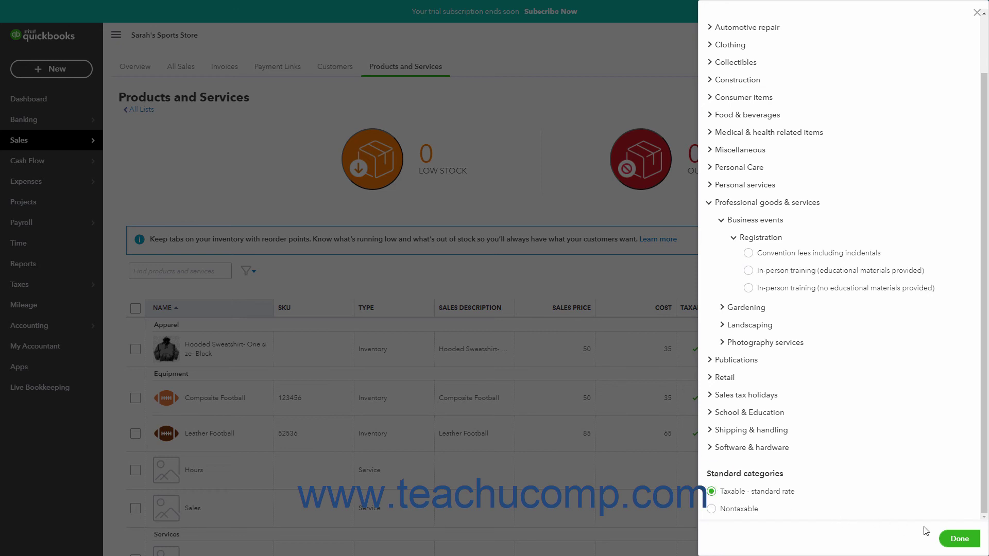
pyautogui.click(950, 537)
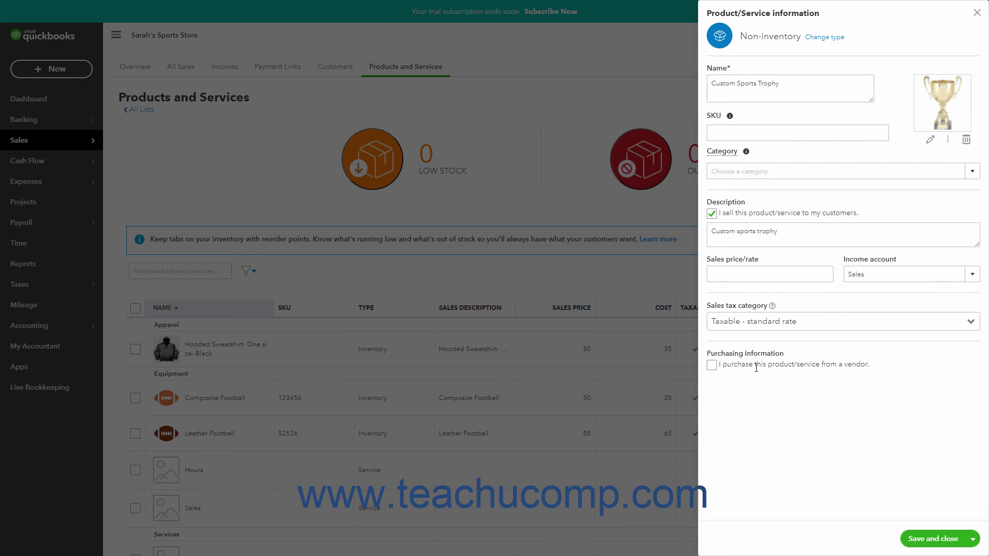
# Mark the item as purchased from a vendor with purchase description 'Custom sports trophy'
pyautogui.click(712, 366)
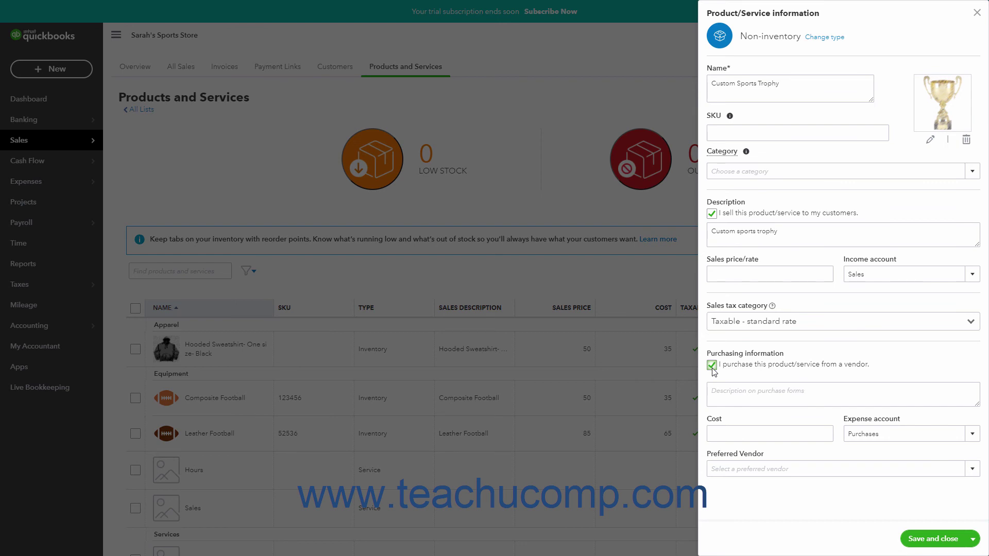
pyautogui.click(739, 389)
pyautogui.write('Custom sports trophy')
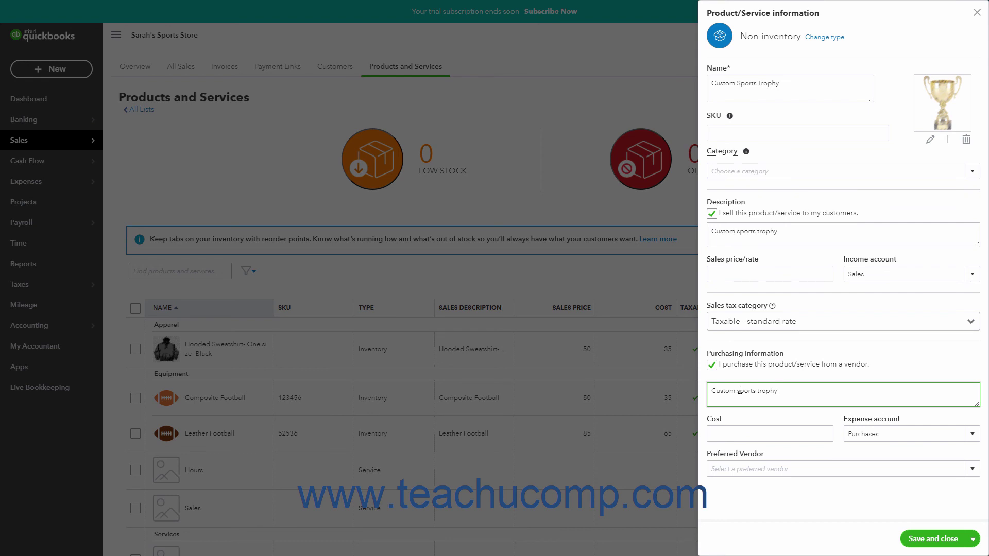
pyautogui.click(779, 437)
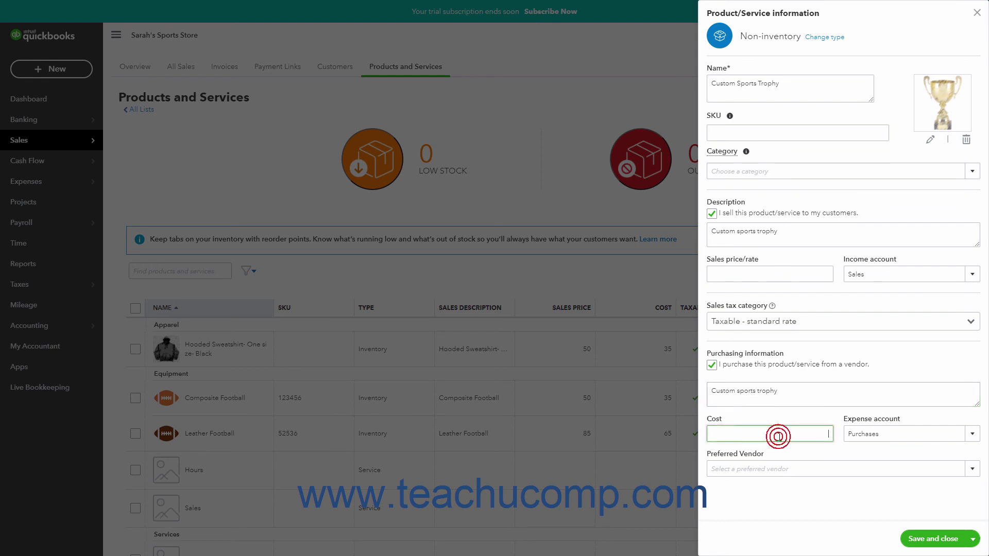
# Set the expense account to Job Supplies and the preferred vendor to Tony's Trophy Hut
pyautogui.click(971, 437)
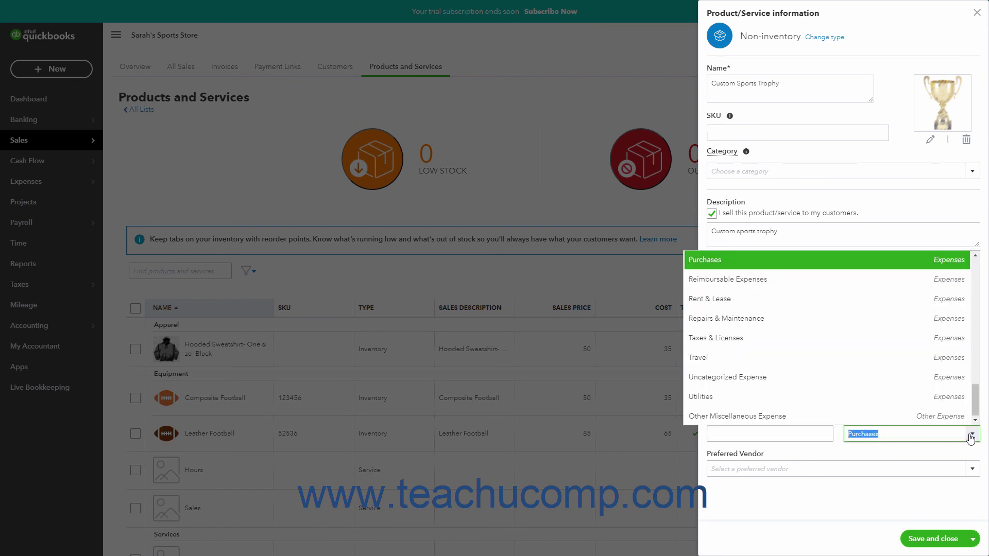
pyautogui.scroll(2, 864, 294)
pyautogui.click(852, 267)
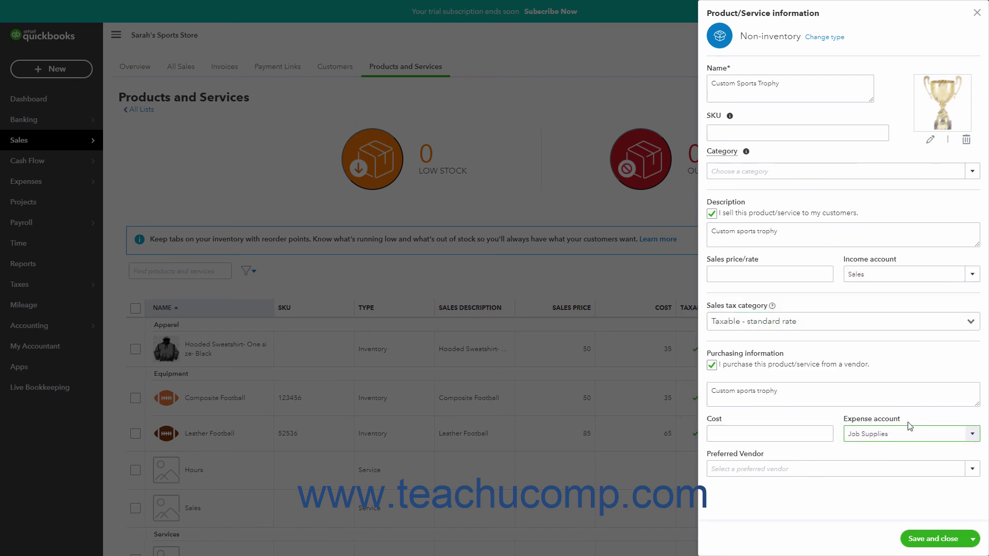
pyautogui.click(972, 470)
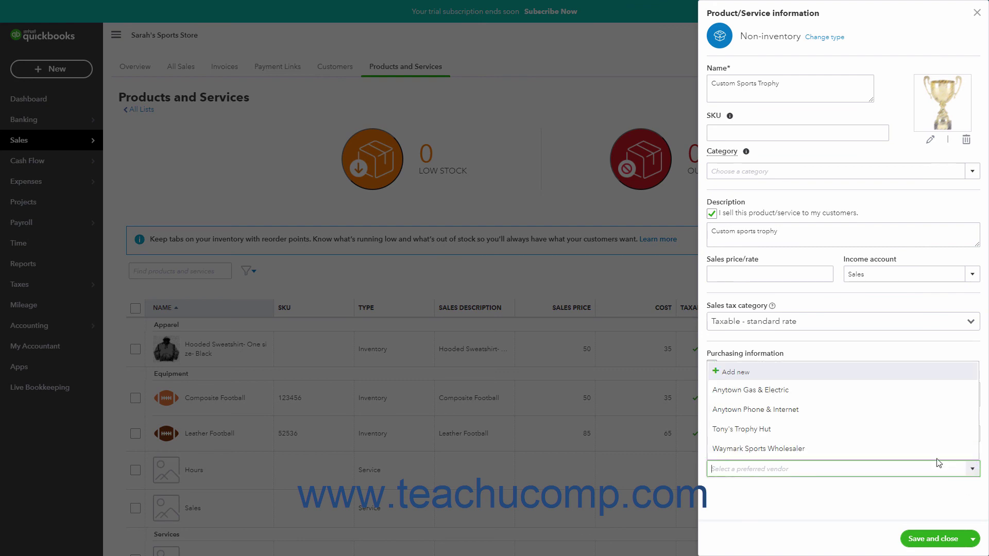
pyautogui.click(811, 439)
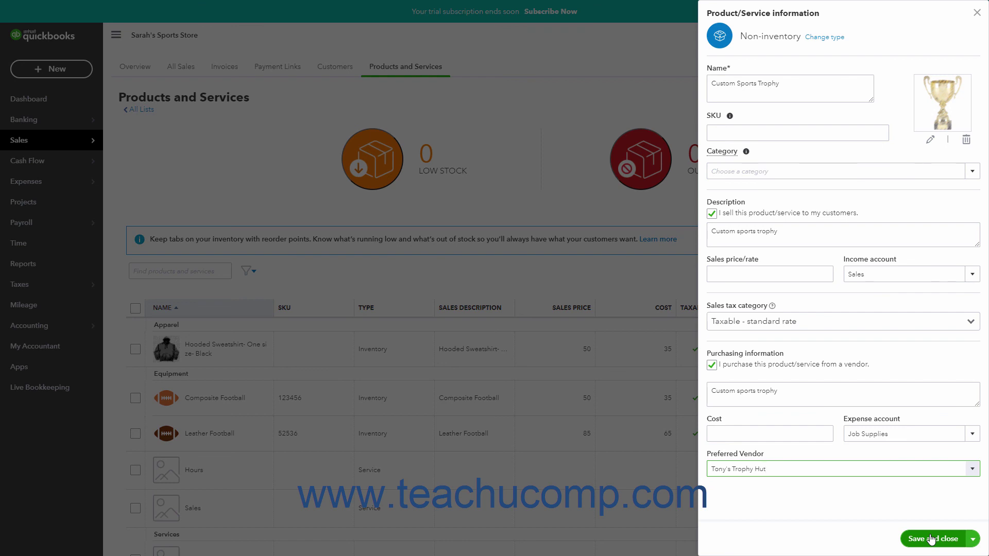
# Save and close the Custom Sports Trophy item, returning to the Products and Services list
pyautogui.click(972, 542)
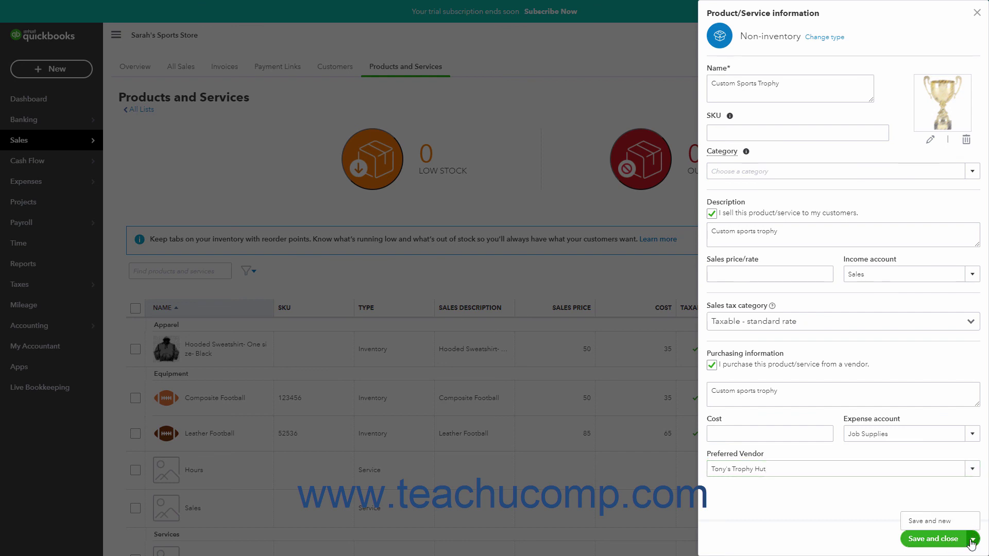
pyautogui.click(972, 542)
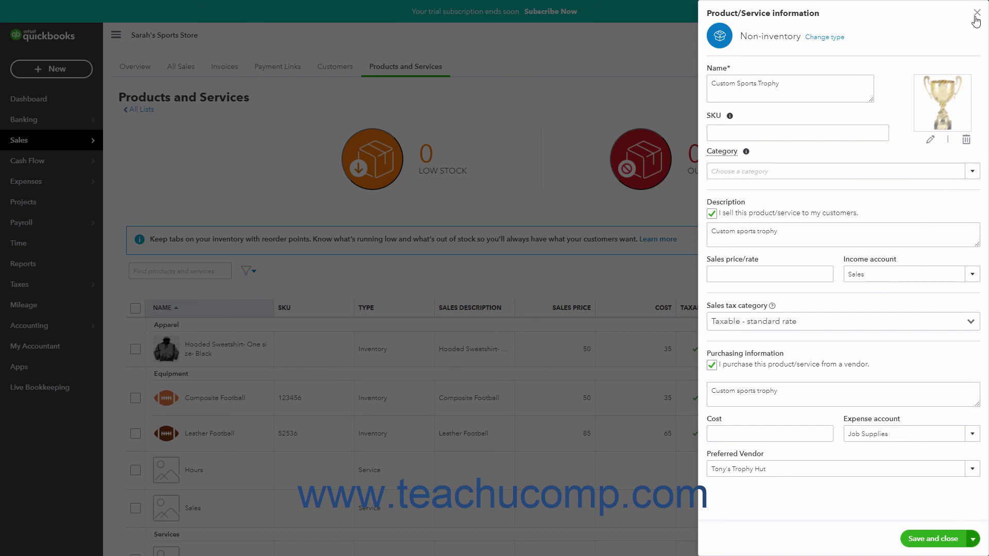
pyautogui.click(931, 538)
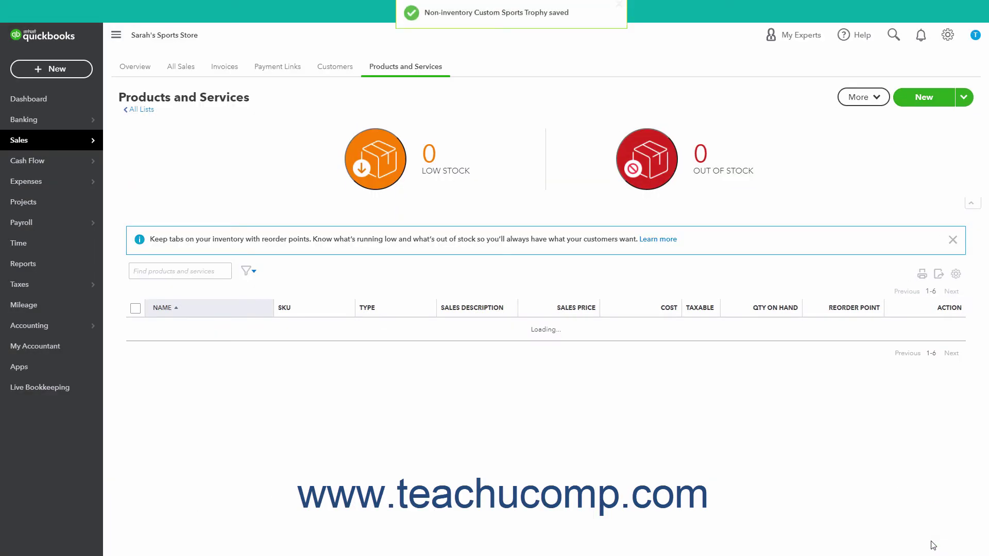